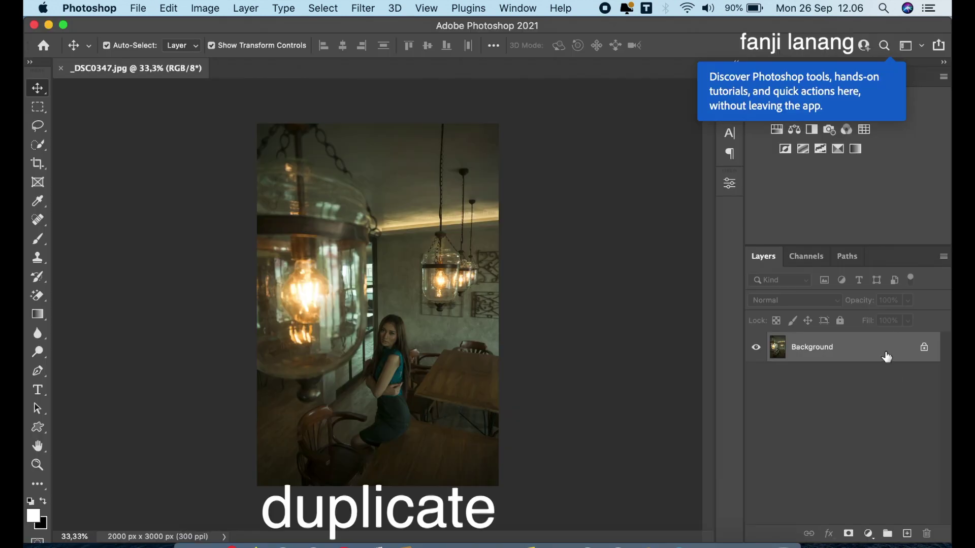
- Duplicate the Background layer and give the copy Camera Raw highlights -8, shadows +53
left_click_drag(886, 351, 906, 529)
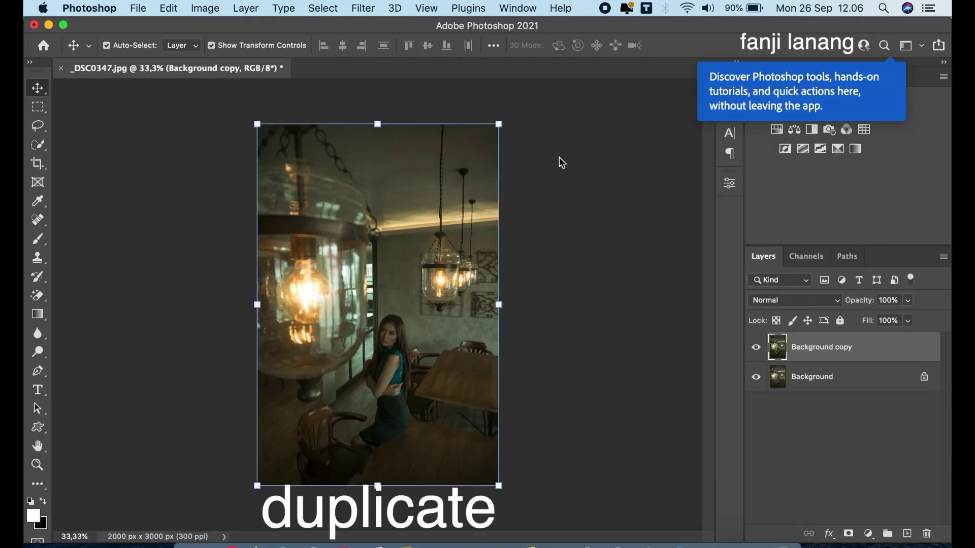
left_click(363, 8)
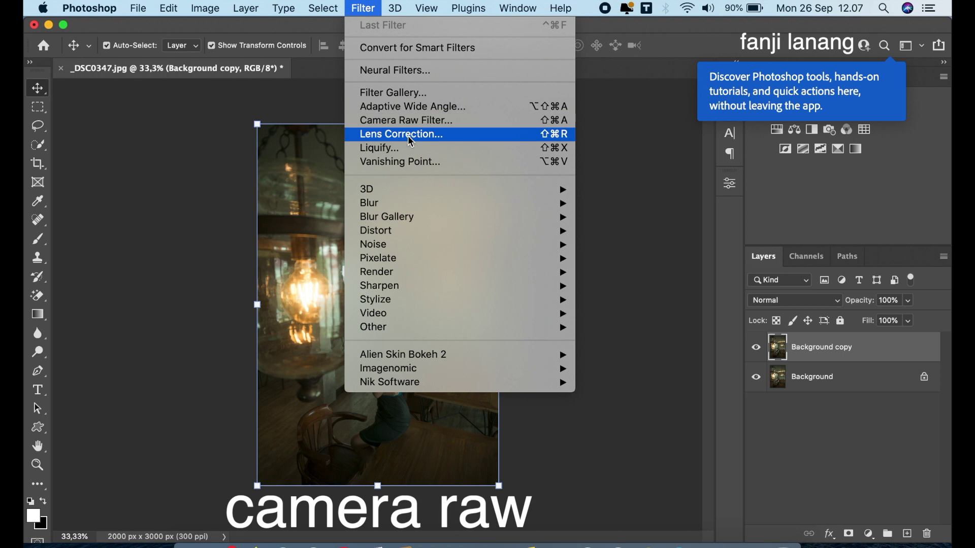
left_click(407, 119)
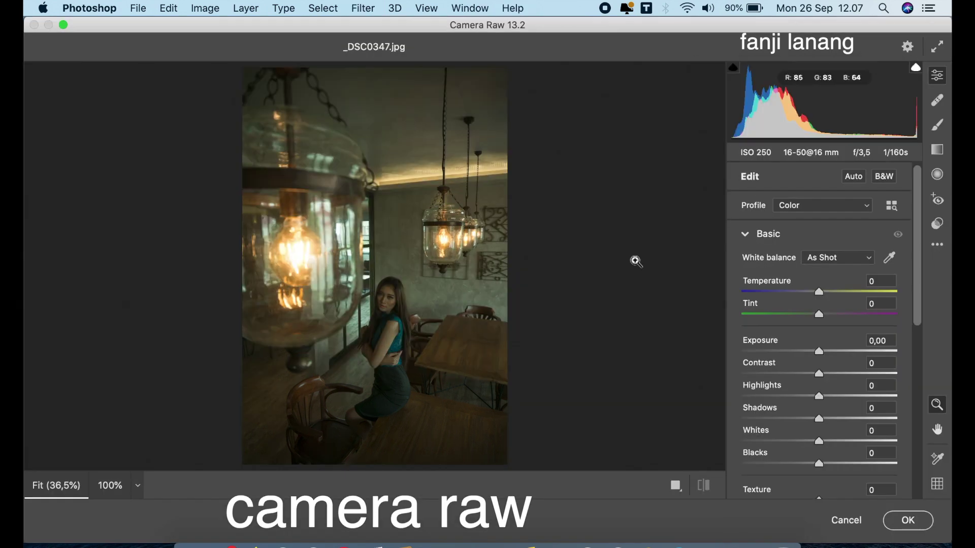
left_click_drag(819, 397, 860, 419)
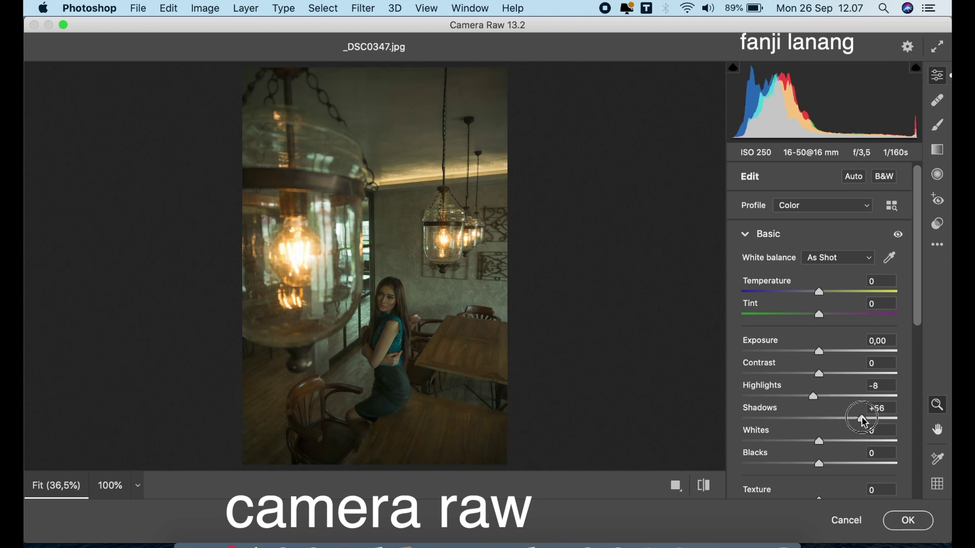
- Draw a radial filter around the woman with exposure +1.10 and temperature 0
left_click(938, 173)
left_click_drag(846, 411, 835, 414)
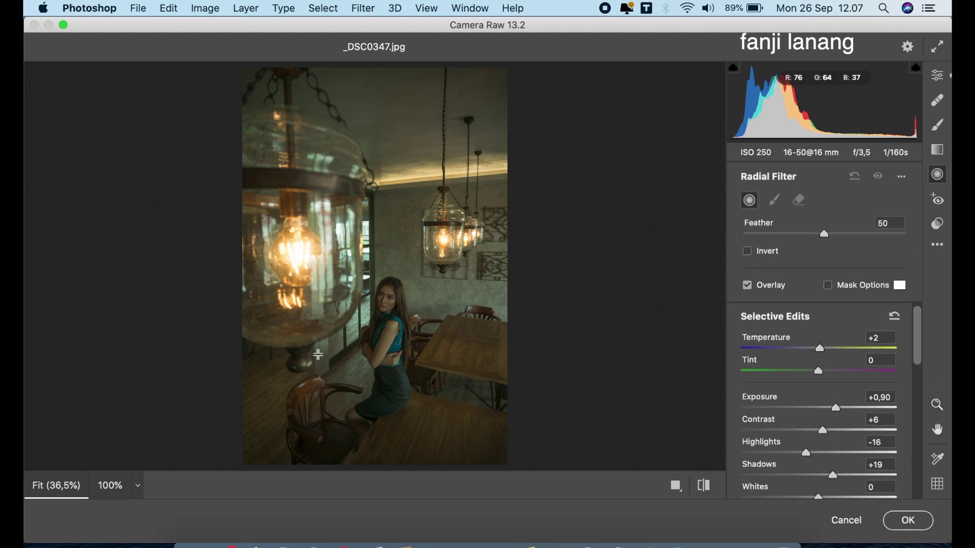
mouse_move(379, 360)
left_mouse_down()
mouse_move(394, 391)
mouse_move(403, 378)
left_mouse_up()
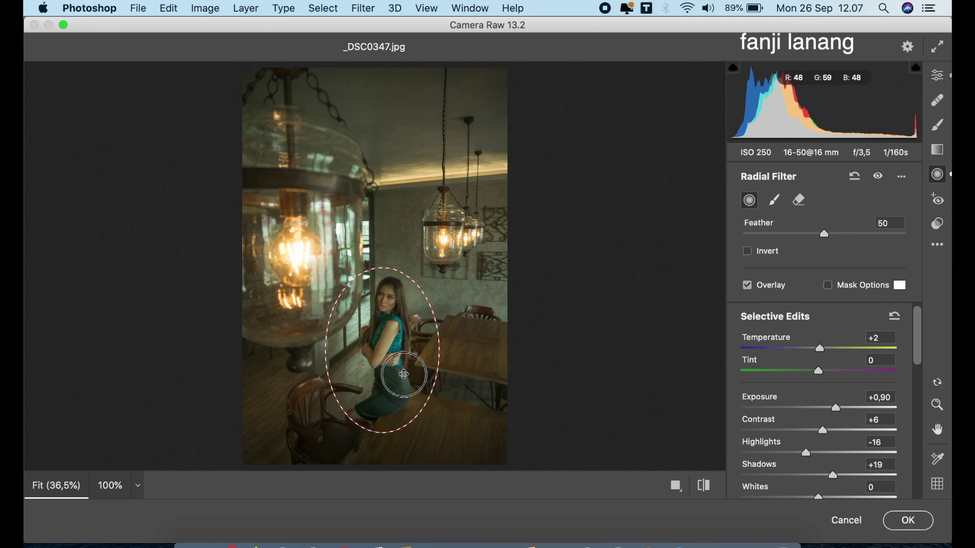
left_click_drag(439, 351, 453, 351)
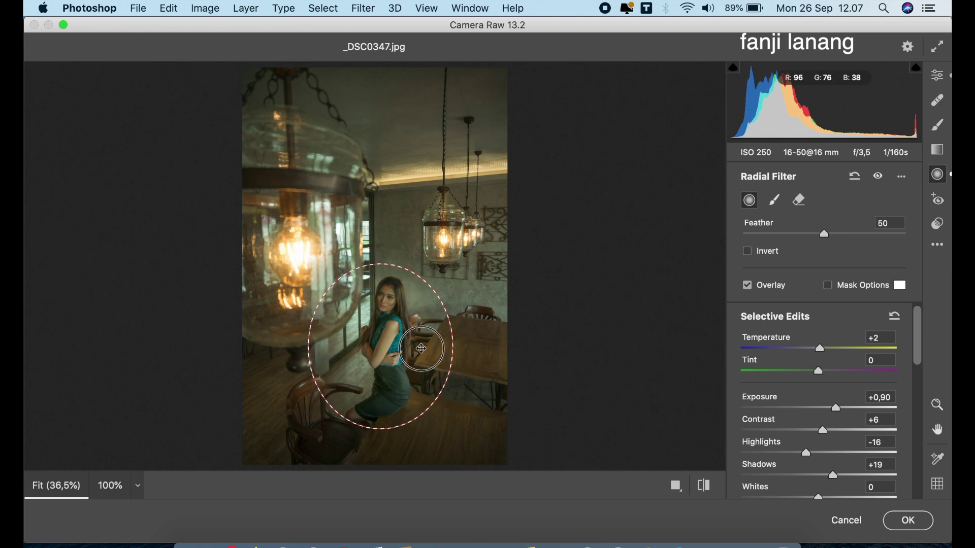
left_click_drag(837, 409, 841, 410)
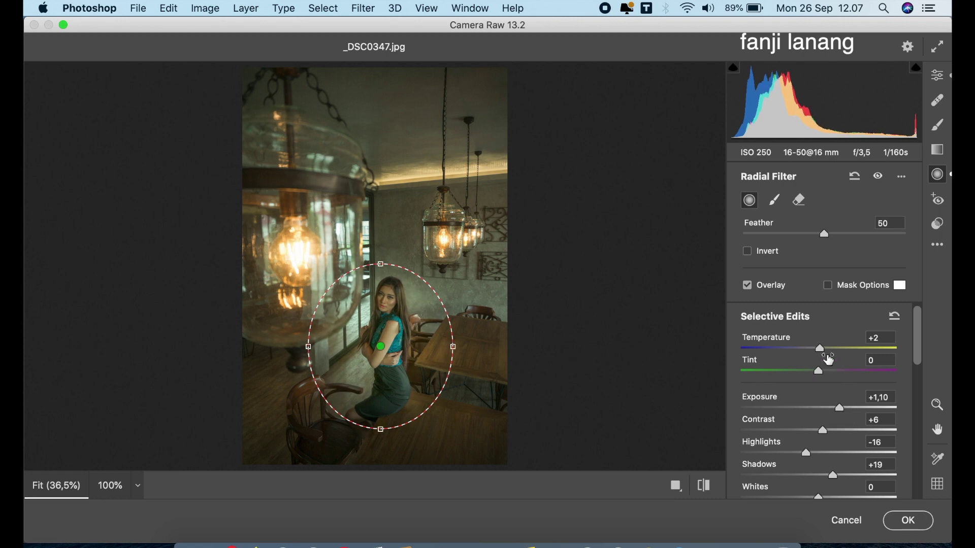
left_click_drag(821, 349, 819, 350)
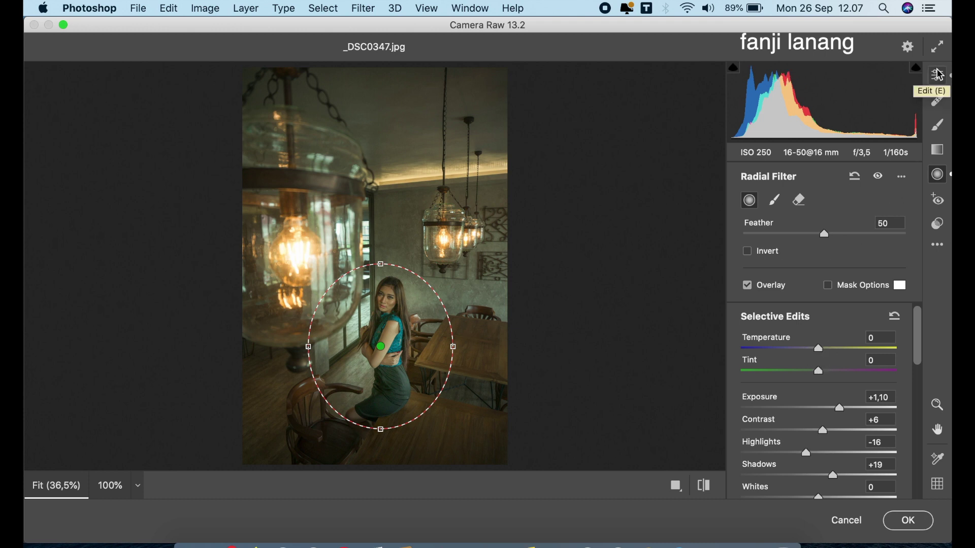
left_click(938, 74)
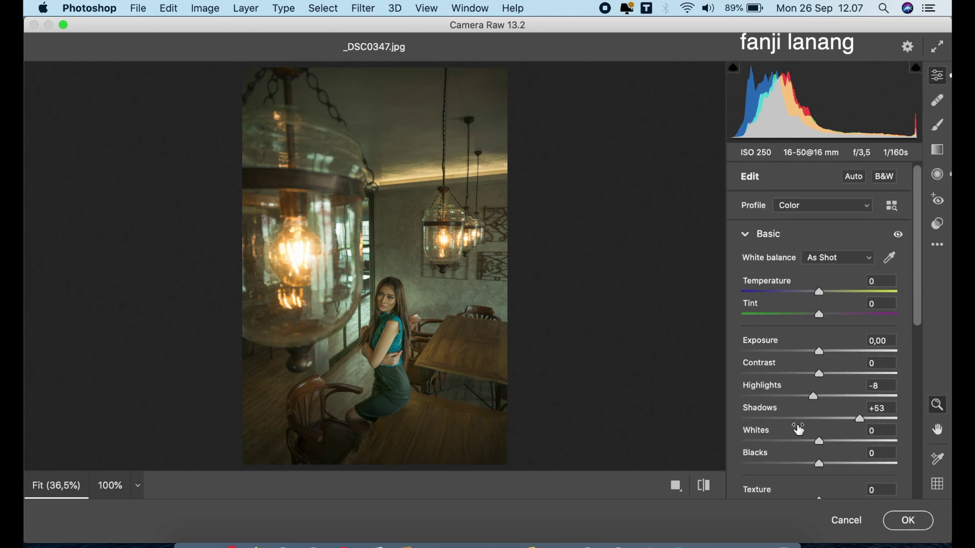
- Set Blacks to -10 and build a point curve with a lifted black endpoint
left_click_drag(818, 464, 808, 474)
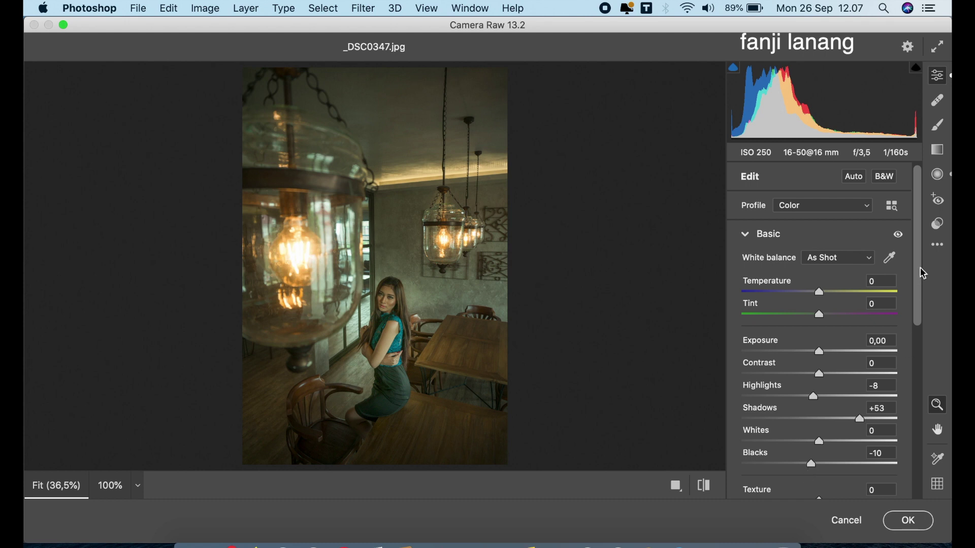
mouse_move(920, 272)
left_mouse_down()
mouse_move(915, 320)
mouse_move(917, 229)
left_mouse_up()
left_click(746, 235)
left_click(745, 262)
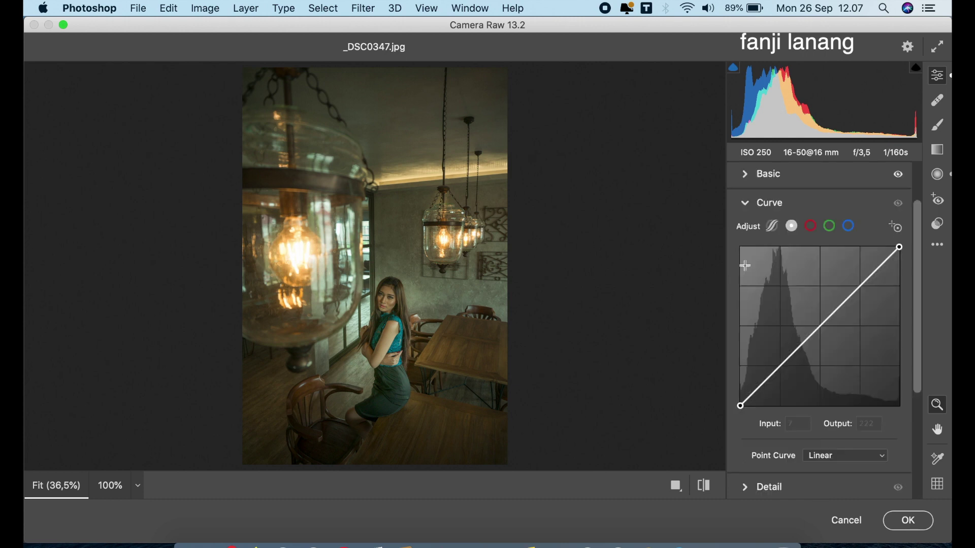
left_click(780, 372)
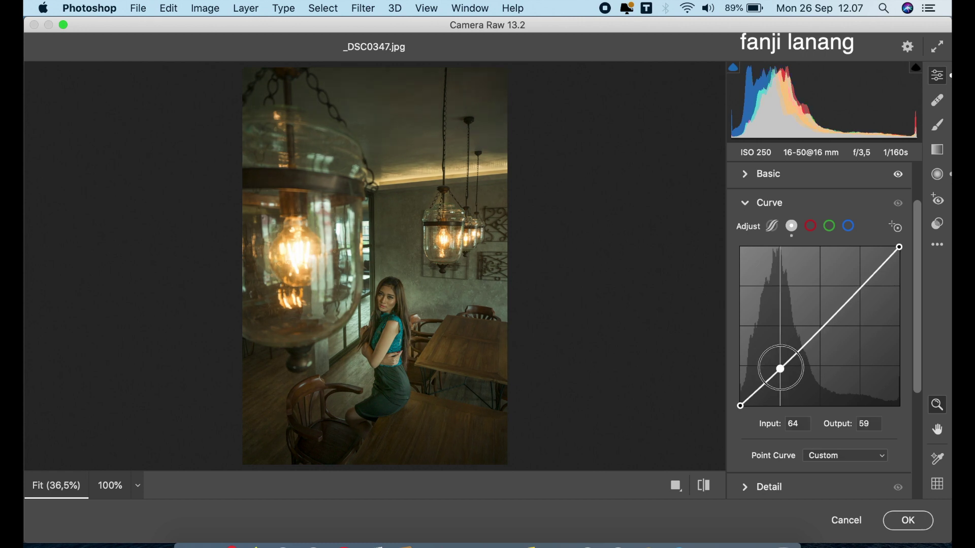
left_click_drag(741, 404, 741, 393)
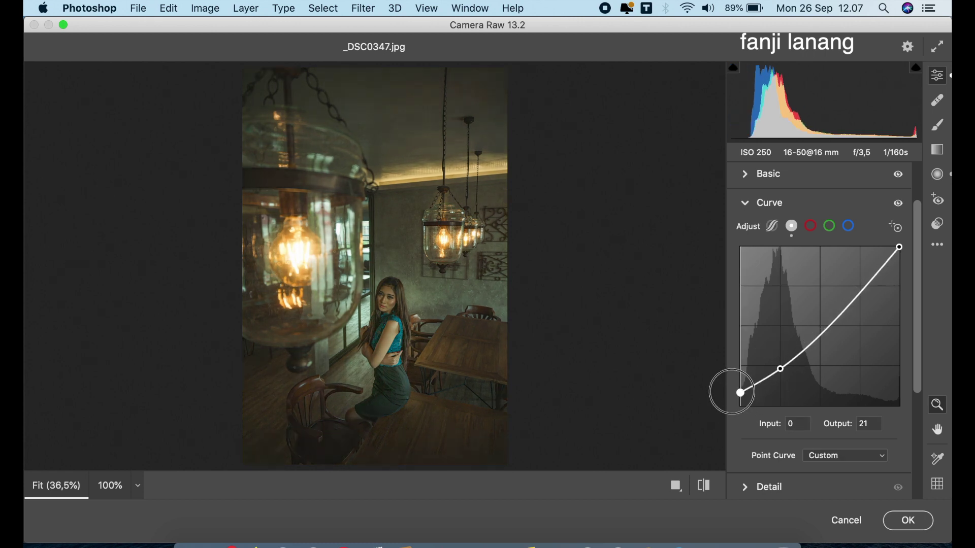
left_click(815, 329)
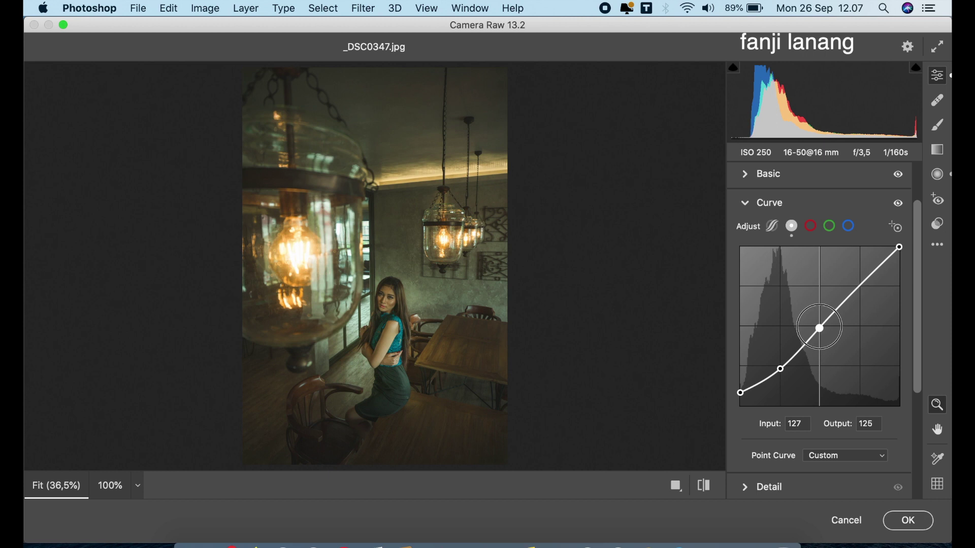
left_click(745, 203)
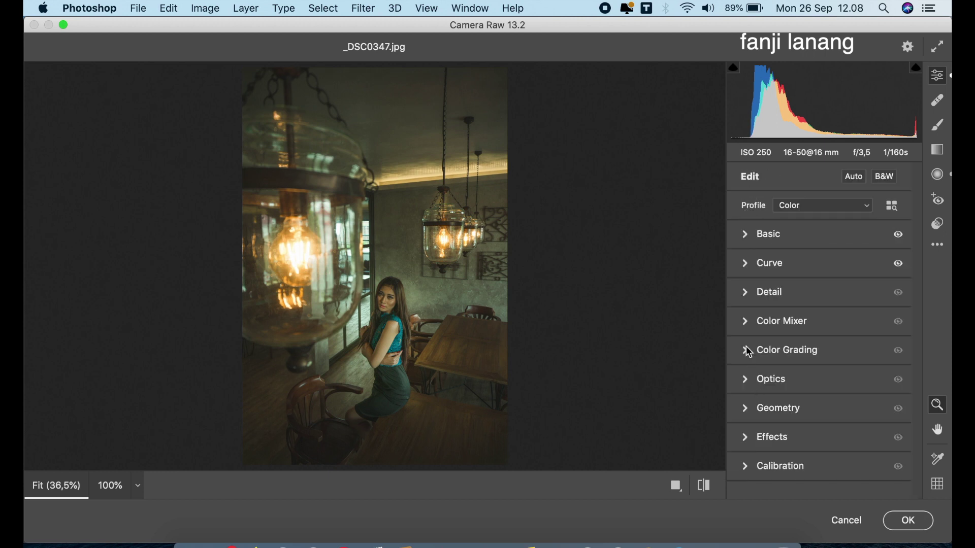
- Set the HSL hues to Oranges +10, Yellows −25, Greens +50, Aquas +30 and Blues −24
left_click(745, 324)
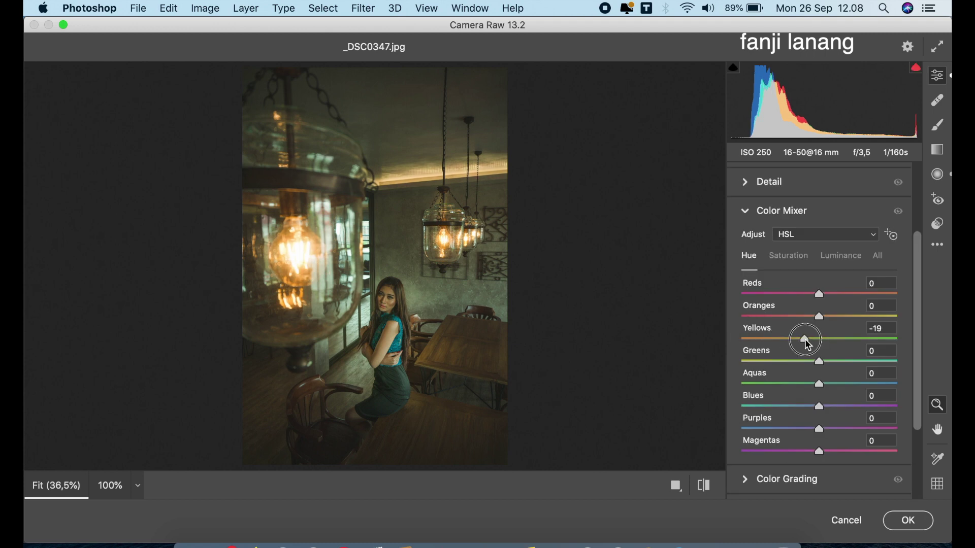
mouse_move(818, 339)
left_mouse_down()
mouse_move(785, 340)
mouse_move(827, 317)
left_mouse_up()
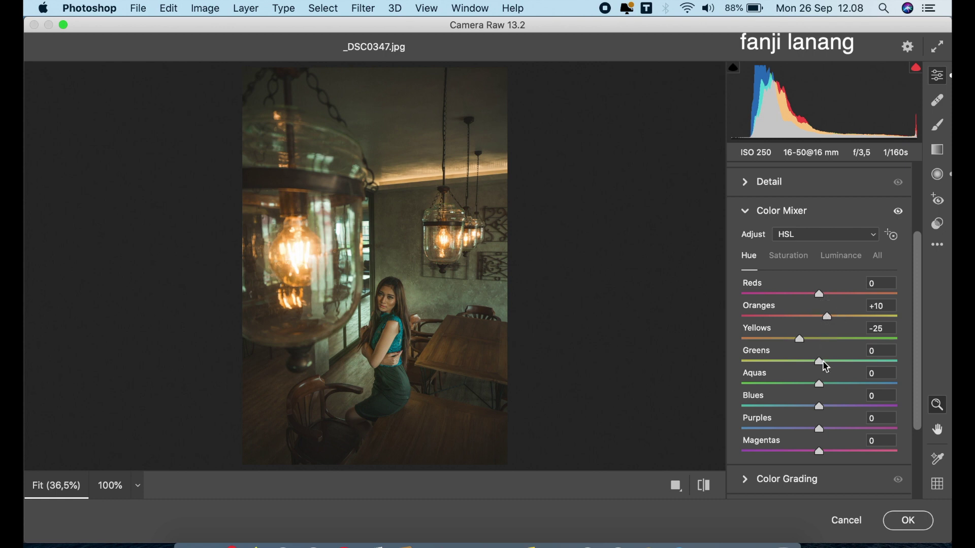
left_click_drag(819, 361, 945, 368)
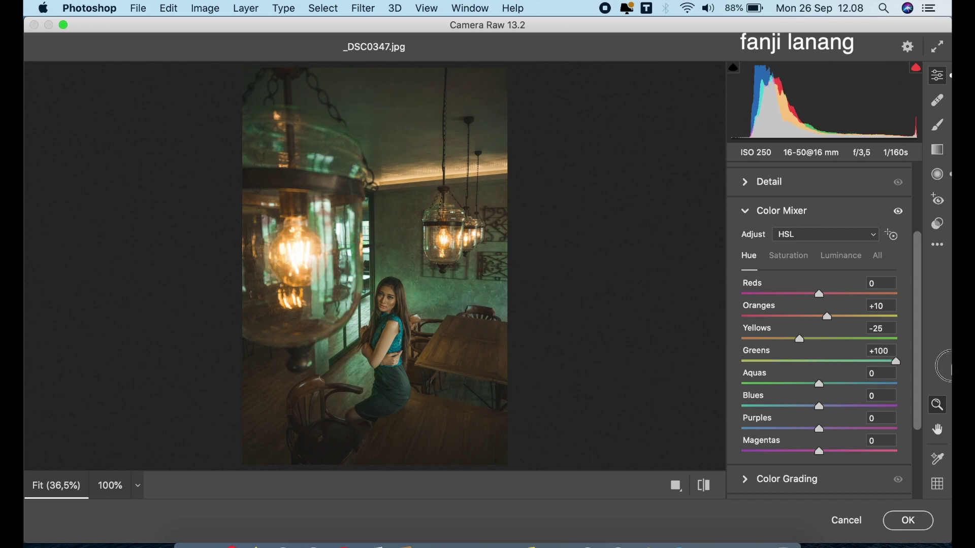
mouse_move(945, 368)
left_mouse_down()
mouse_move(861, 394)
mouse_move(814, 386)
mouse_move(838, 405)
left_mouse_up()
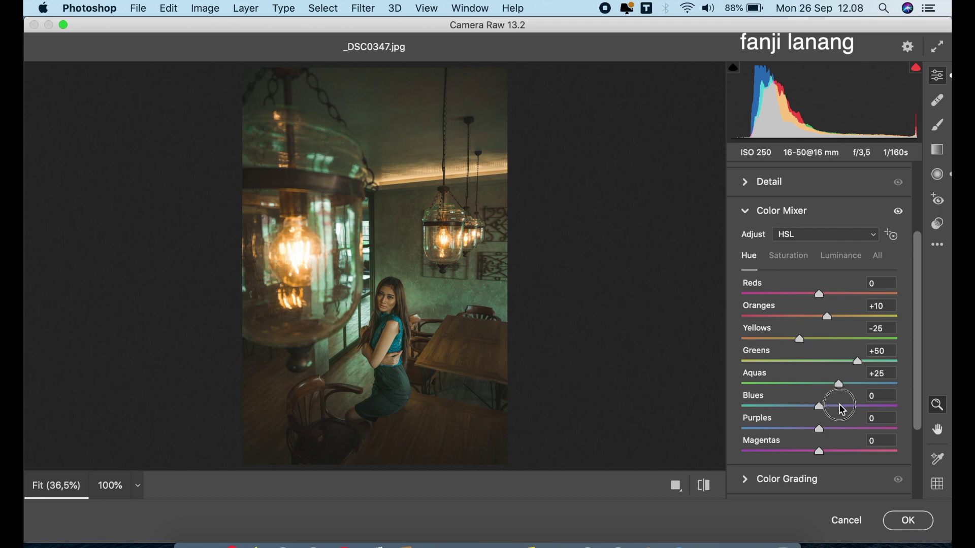
mouse_move(838, 405)
left_mouse_down()
mouse_move(845, 411)
mouse_move(802, 410)
left_mouse_up()
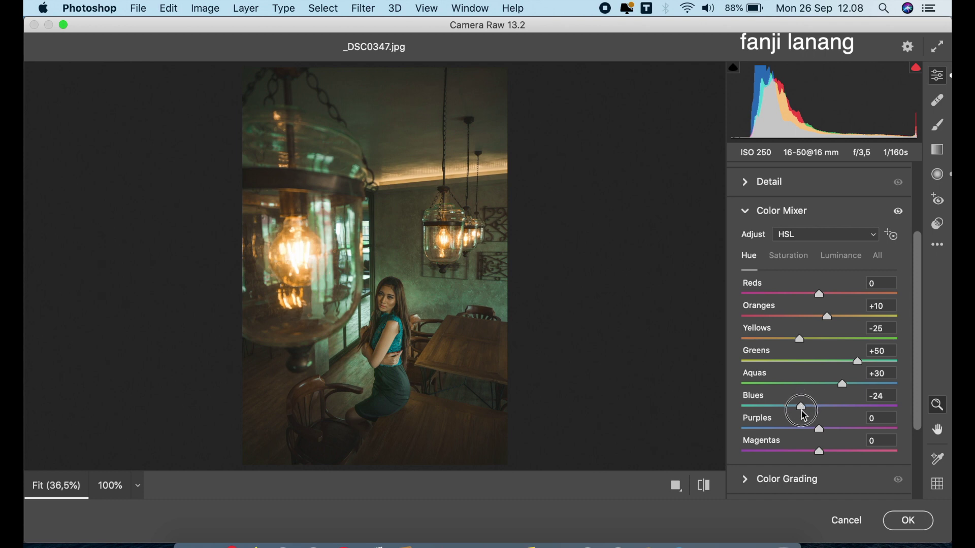
- Set saturation to Oranges −5, Greens −20, Aquas +36, and orange luminance to +25
left_click(788, 256)
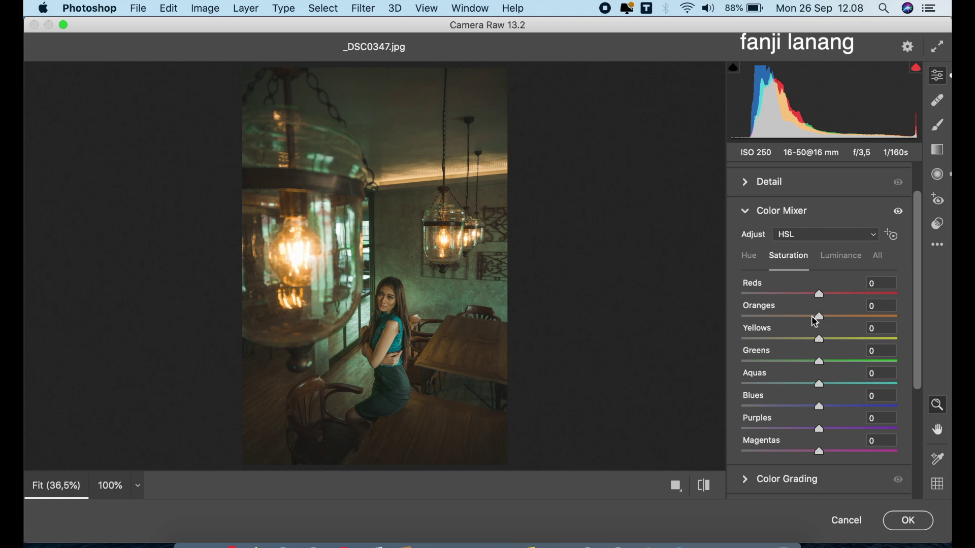
left_click_drag(818, 317, 816, 318)
mouse_move(819, 384)
left_mouse_down()
mouse_move(914, 391)
mouse_move(847, 384)
mouse_move(945, 366)
mouse_move(804, 363)
left_mouse_up()
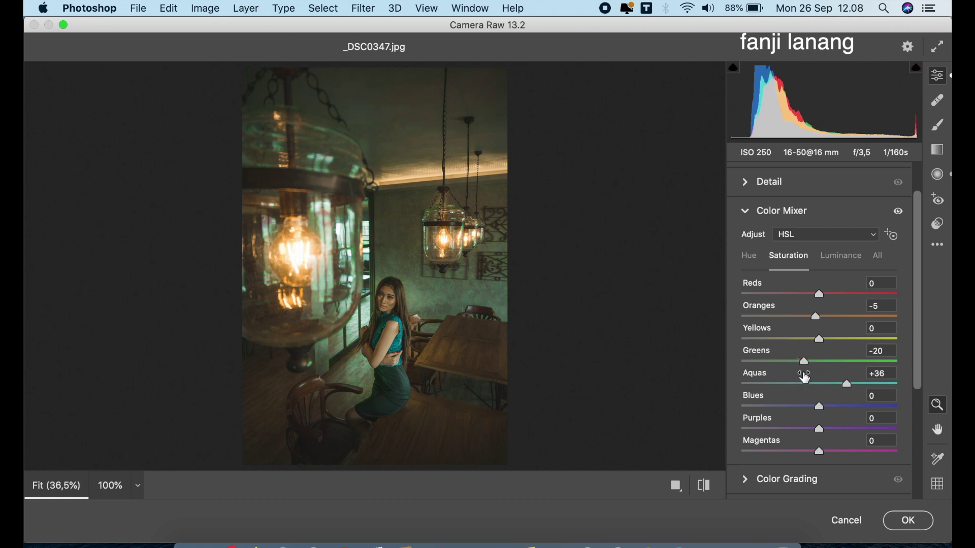
left_click(842, 258)
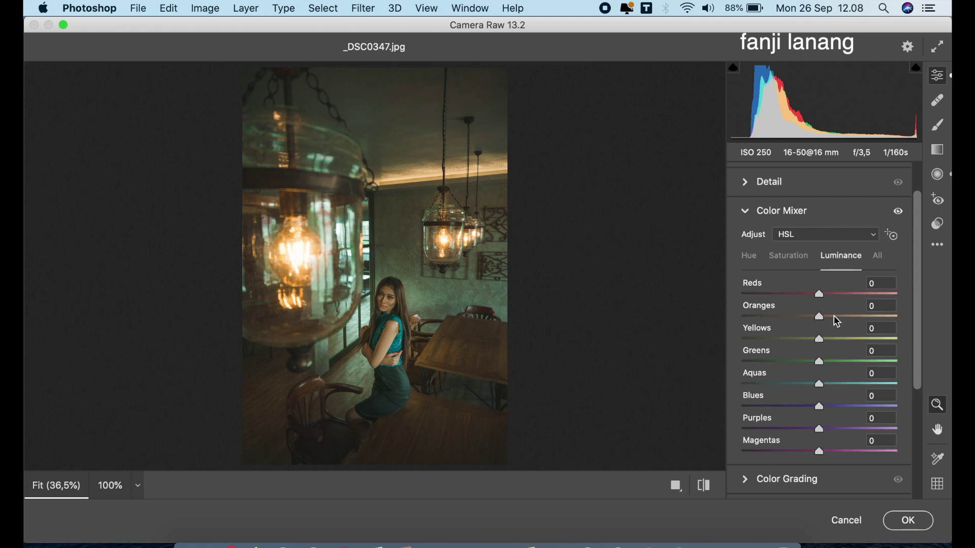
mouse_move(819, 317)
left_mouse_down()
mouse_move(841, 317)
mouse_move(839, 326)
left_mouse_up()
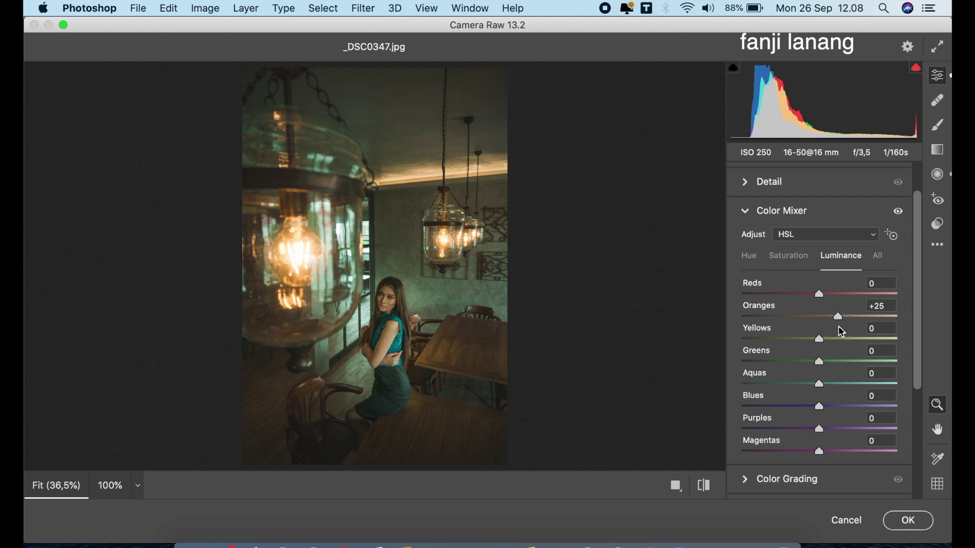
- Tint the shadows on the Color Grading wheel with hue 0 and saturation 16
left_click(747, 212)
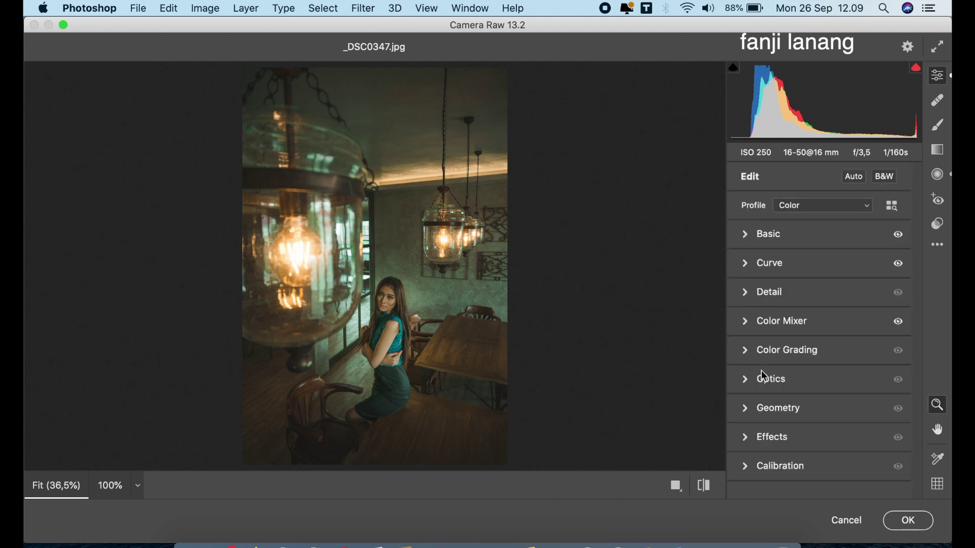
left_click(747, 351)
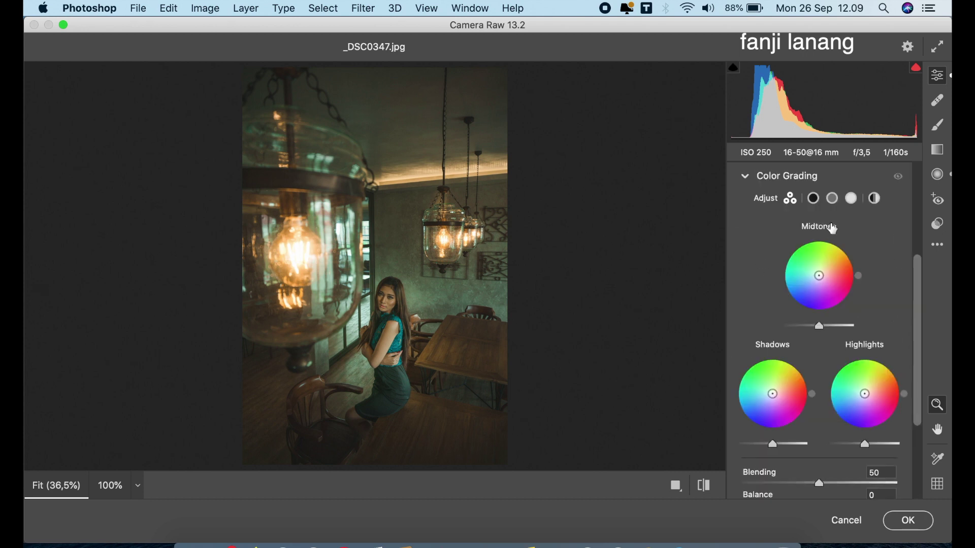
left_click(814, 198)
left_click(825, 401)
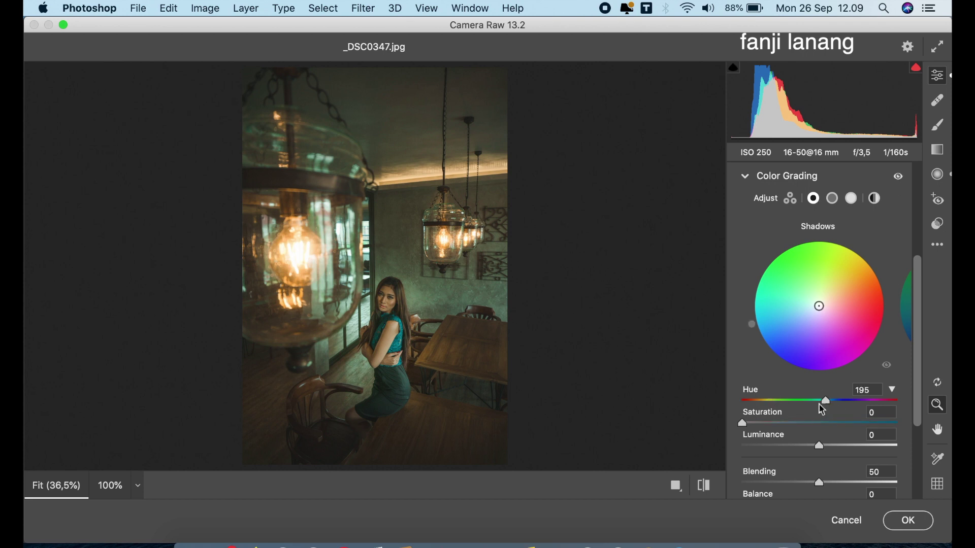
mouse_move(744, 423)
left_mouse_down()
mouse_move(791, 423)
mouse_move(773, 423)
mouse_move(767, 448)
left_mouse_up()
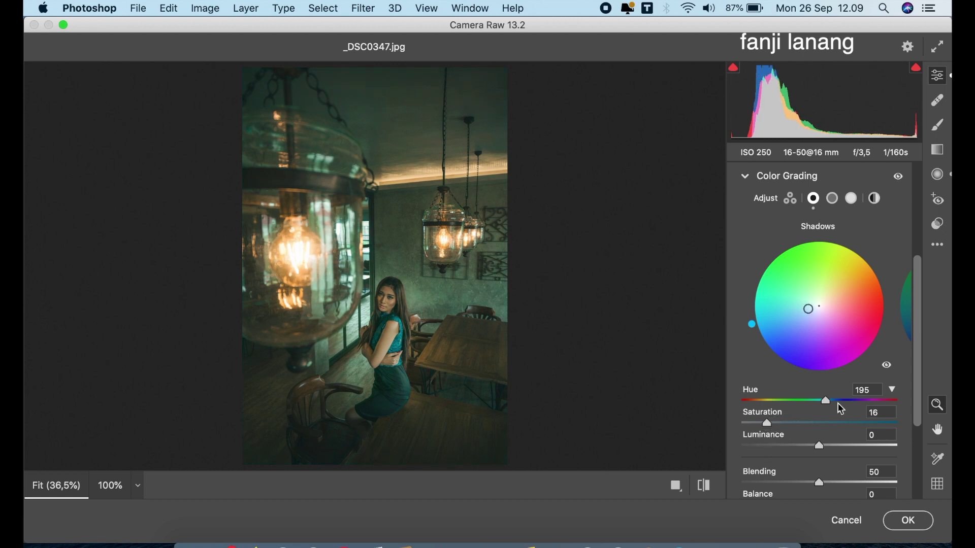
left_click_drag(827, 402, 736, 408)
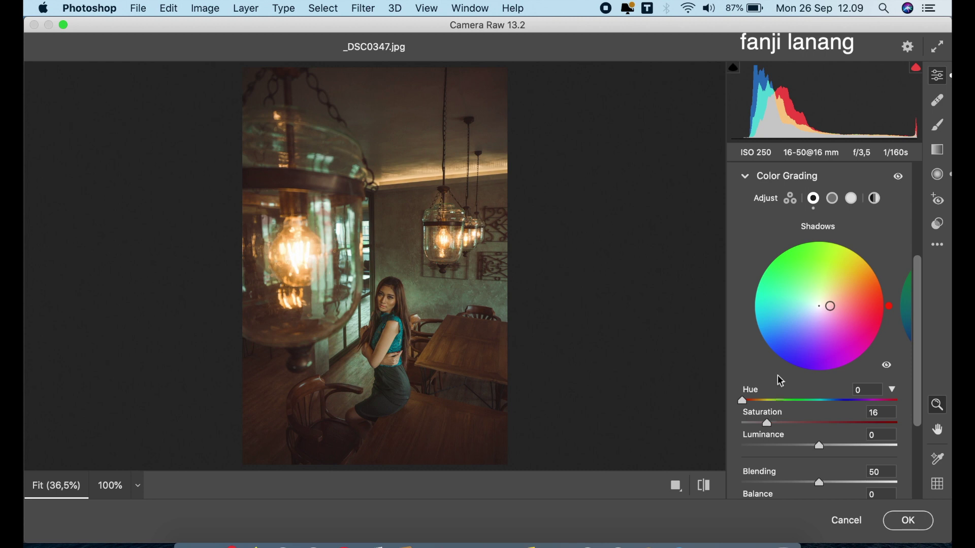
- Add a −45 vignette in the Optics panel
left_click(747, 177)
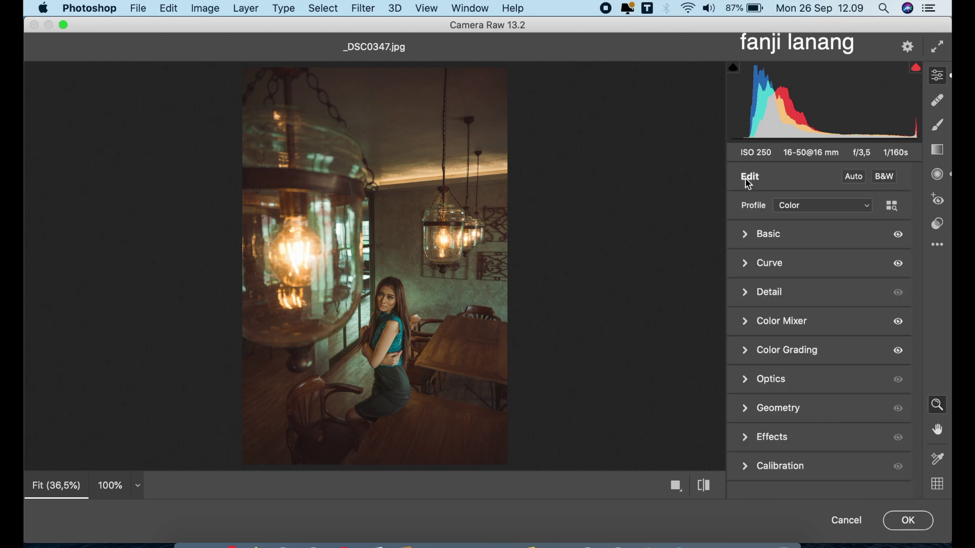
left_click(745, 380)
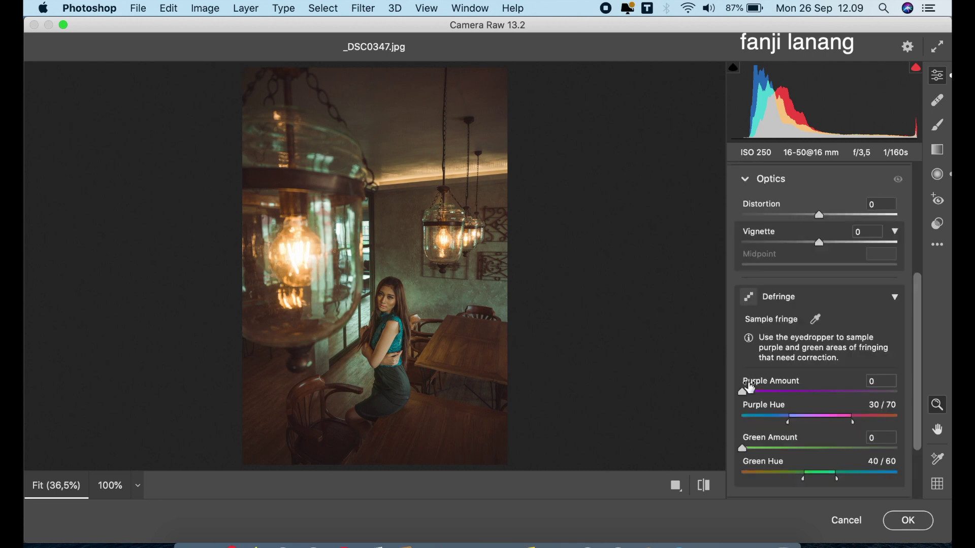
left_click_drag(819, 242, 784, 242)
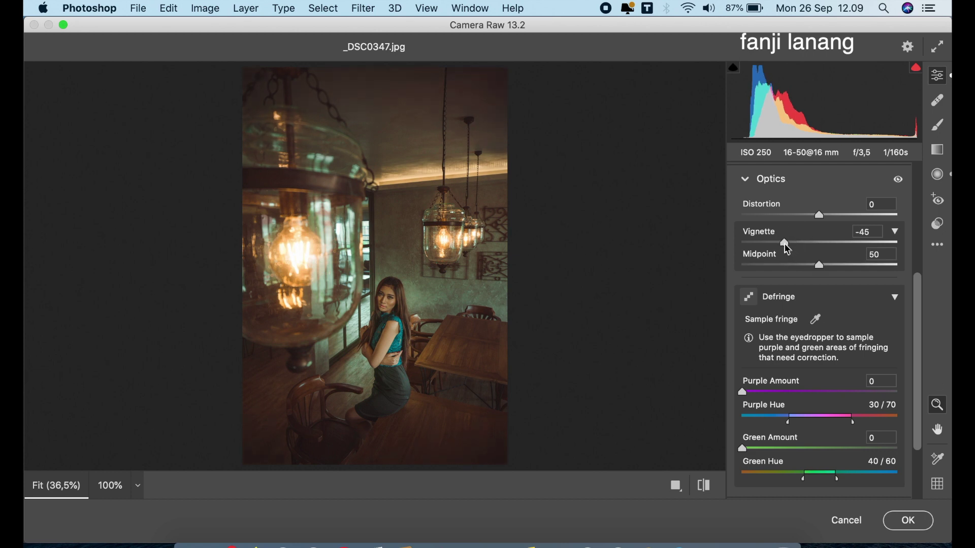
left_click(746, 179)
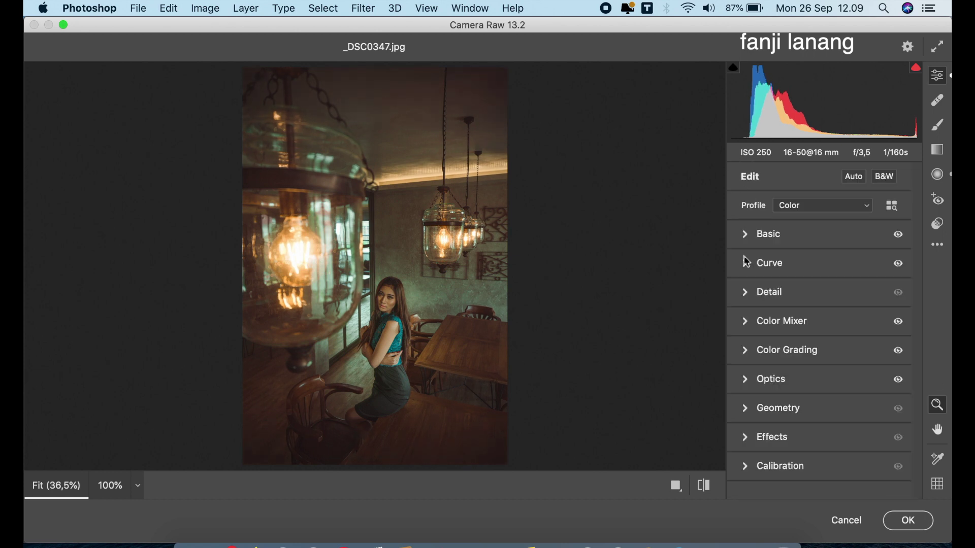
- Shift the Calibration red primary hue to +70
left_click(749, 467)
left_click(843, 327)
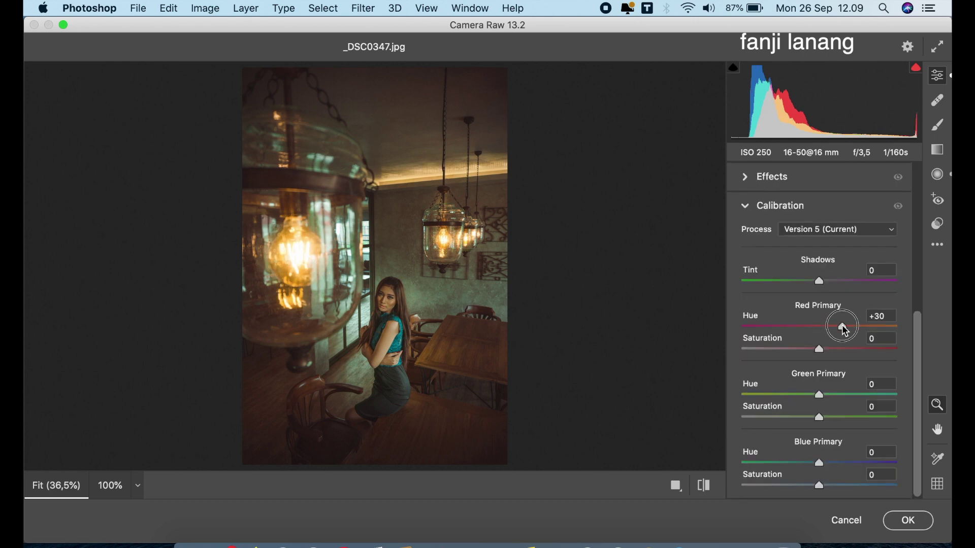
mouse_move(843, 328)
left_mouse_down()
mouse_move(945, 338)
mouse_move(874, 343)
left_mouse_up()
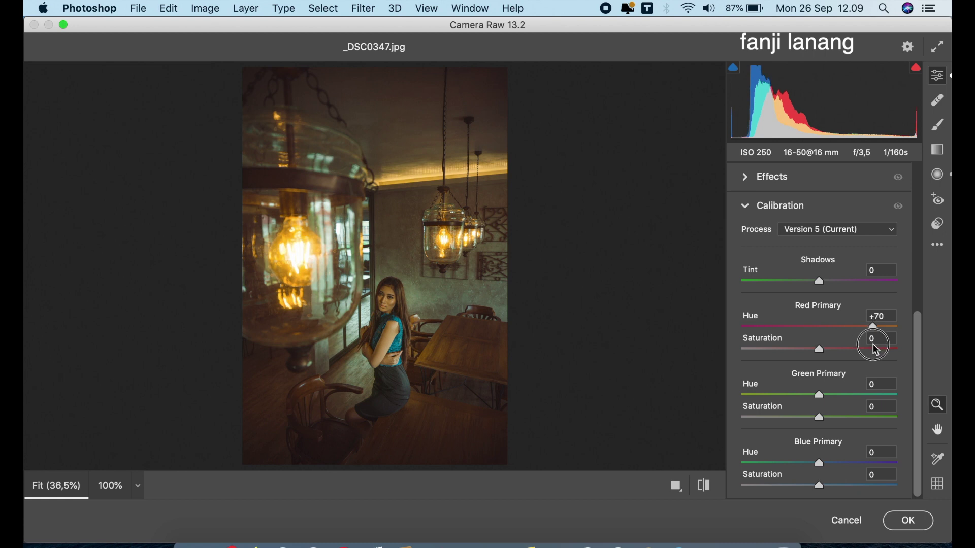